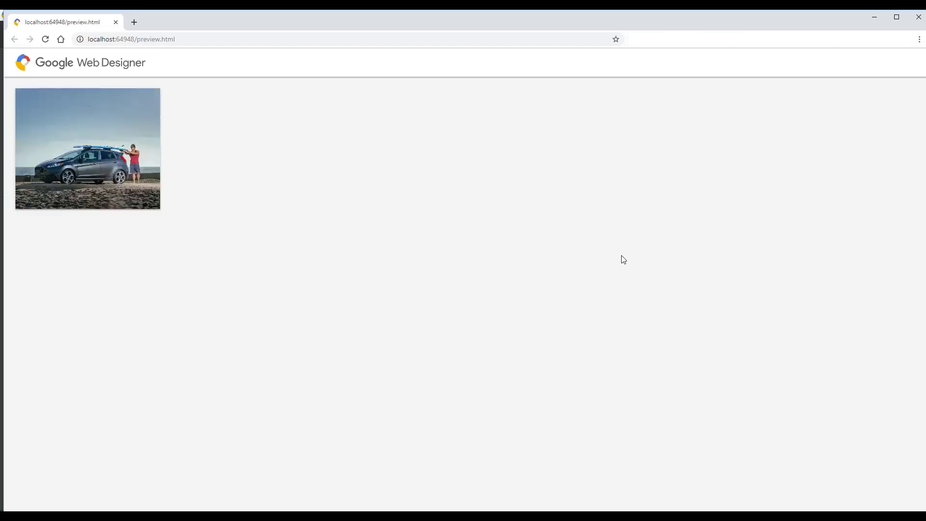
Step: Add a Transition Gallery component to the transition.html document
key("alt+Tab")
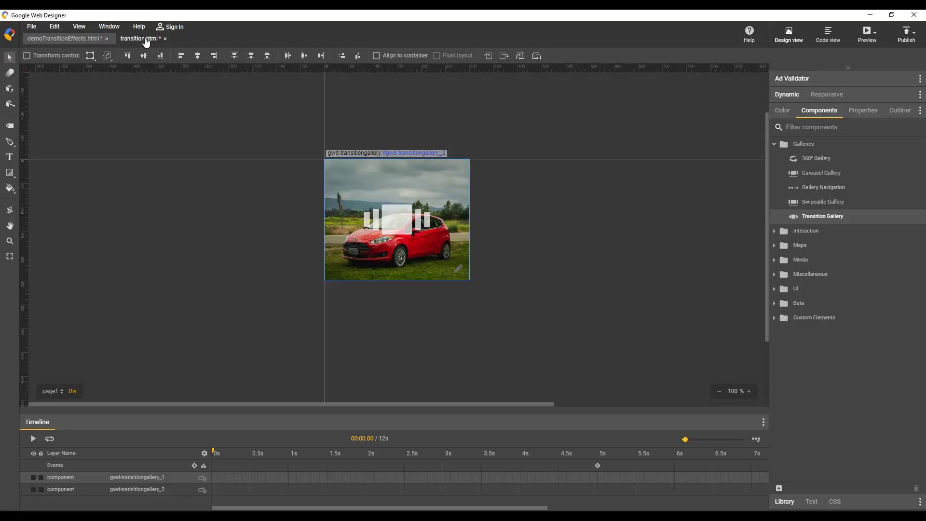
left_click(143, 38)
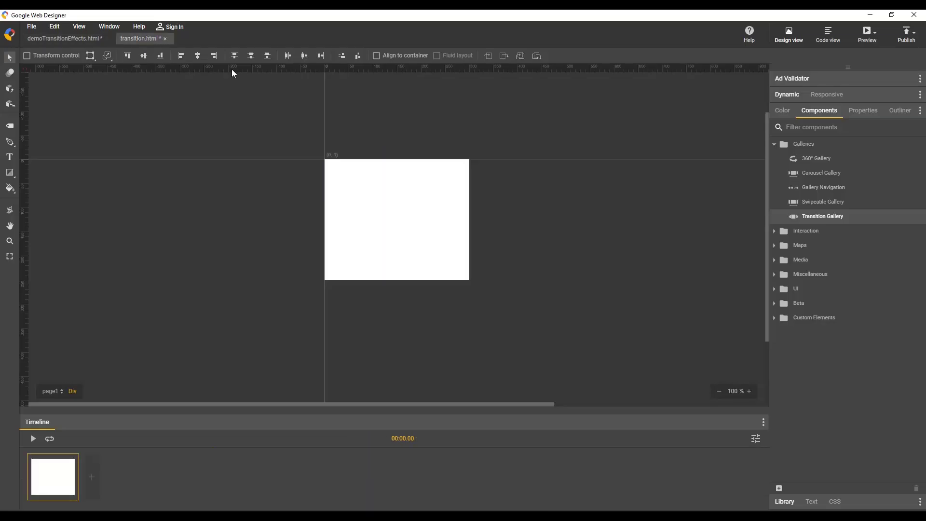
double_click(824, 215)
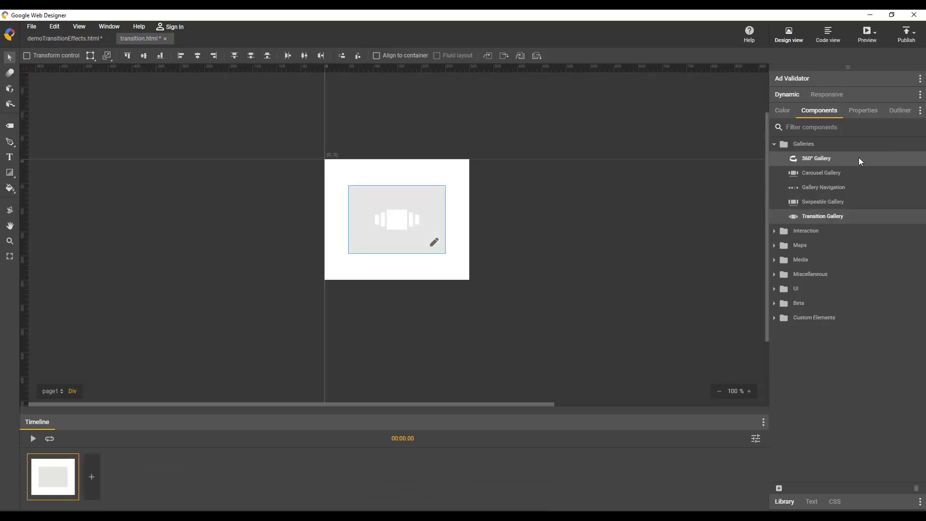
Step: Position the gallery at X 0, Y 0 and size it 300 by 250 pixels
left_click(864, 110)
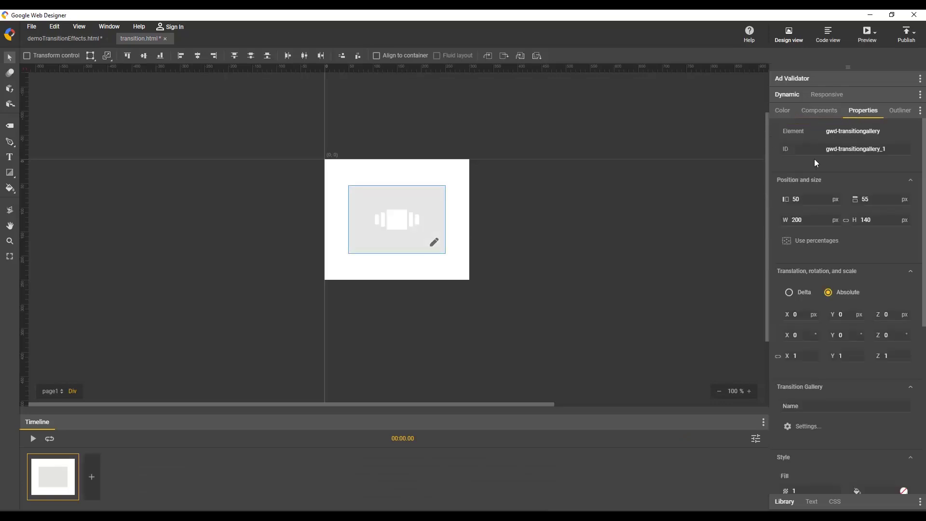
double_click(802, 199)
type("0")
key("Tab")
type("0")
double_click(817, 220)
type("30")
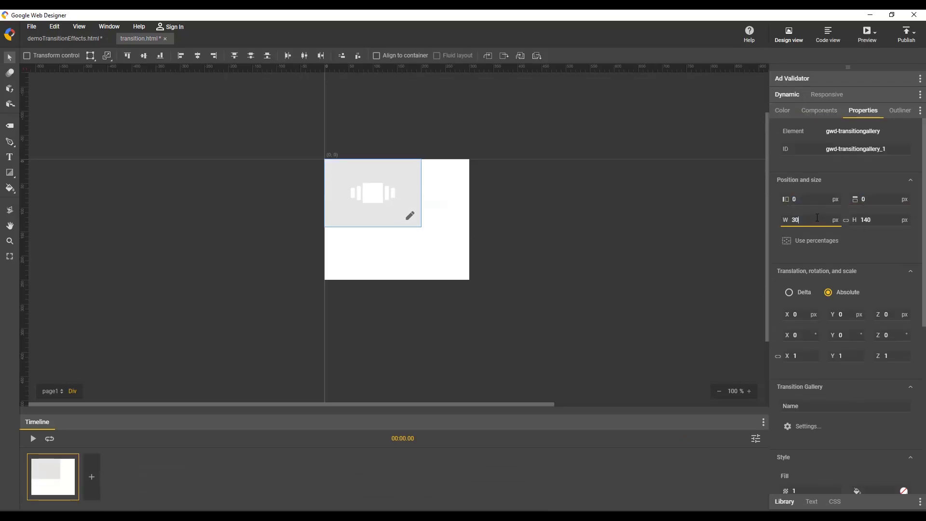
type("0")
key("Tab")
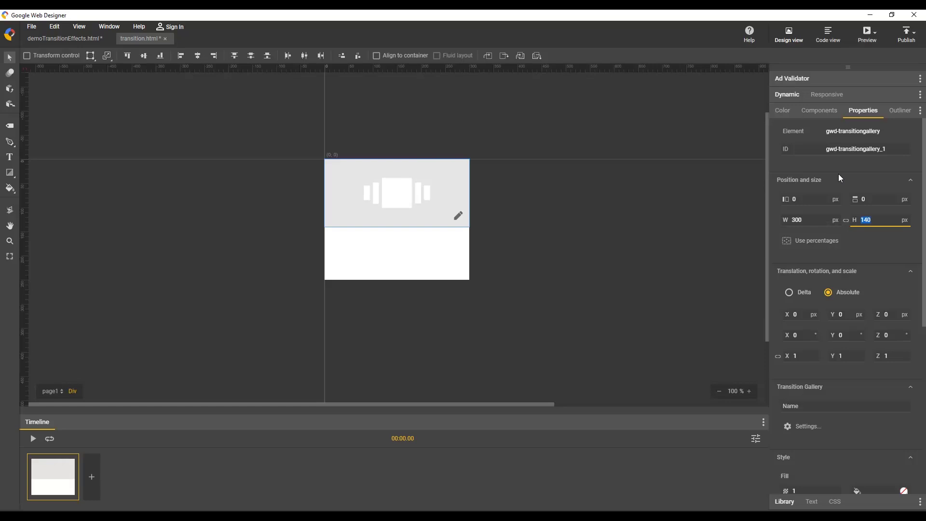
type("250")
key("Return")
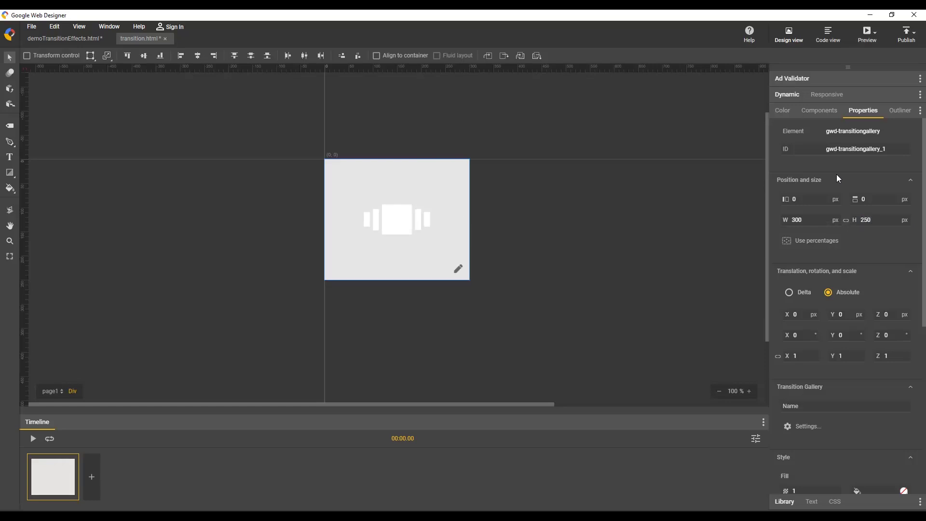
Step: Load the three photo files into the gallery's frames via its editor
double_click(421, 225)
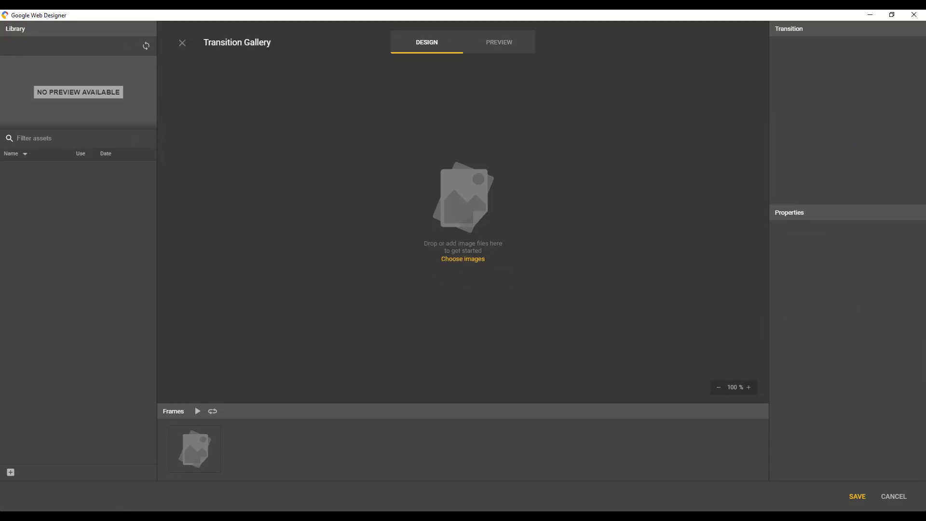
mouse_move(539, 486)
left_mouse_down()
mouse_move(426, 443)
mouse_move(224, 448)
left_mouse_up()
left_click(796, 323)
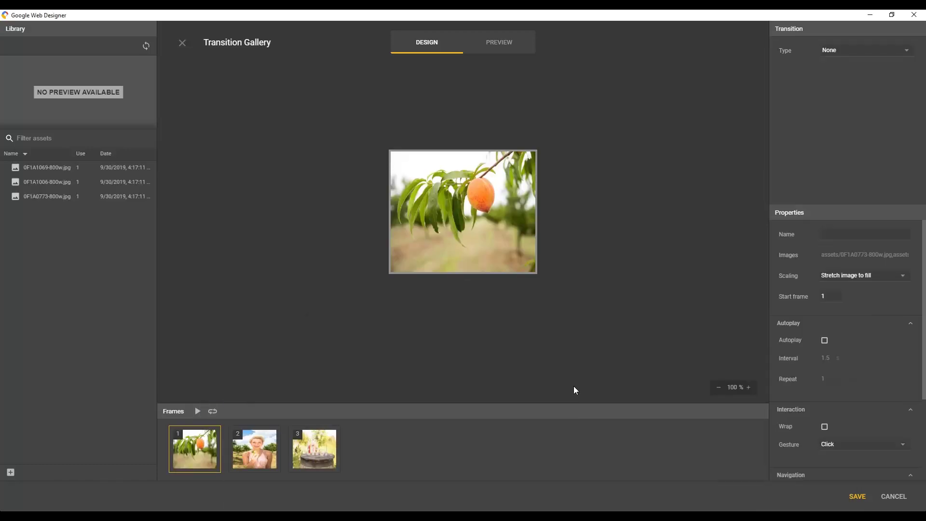
Step: Move the woman photo to the last frame and set scaling to Crop image to fill
left_click(262, 459)
left_click(304, 458)
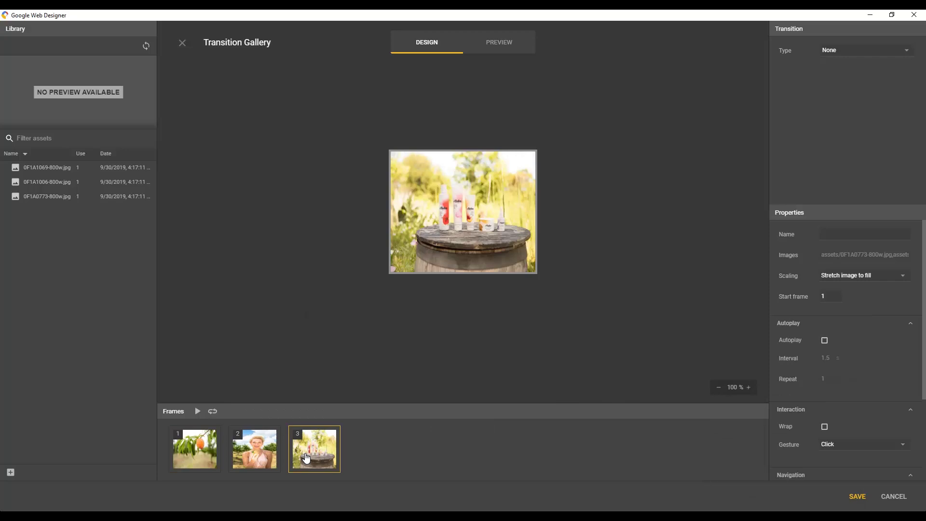
left_click_drag(254, 449, 340, 450)
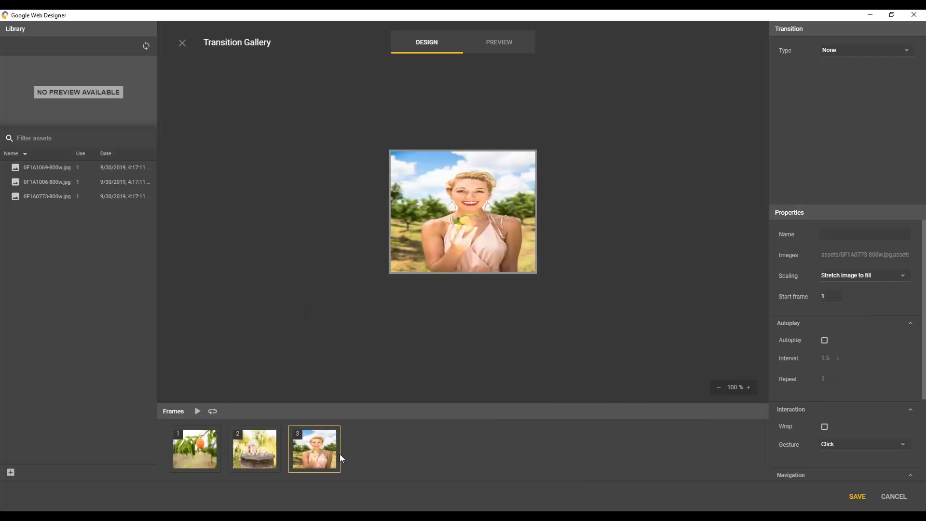
left_click(876, 277)
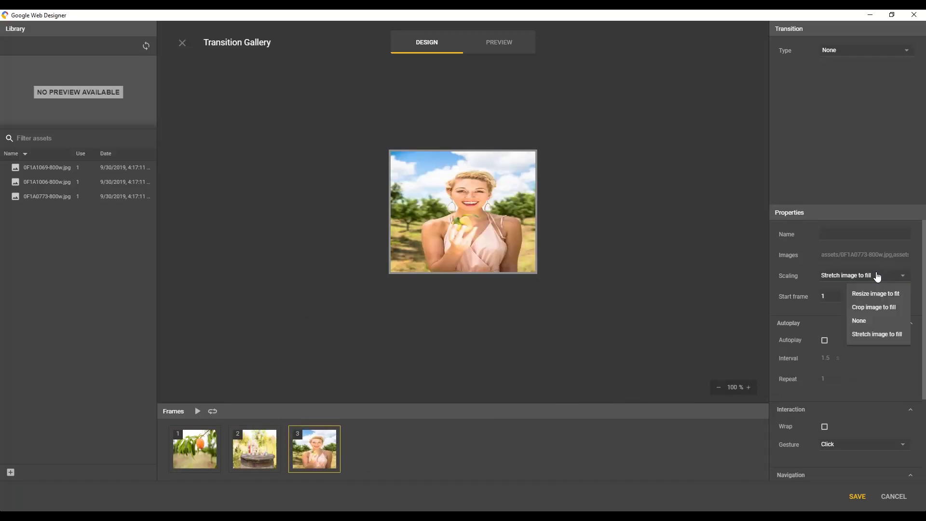
left_click(892, 309)
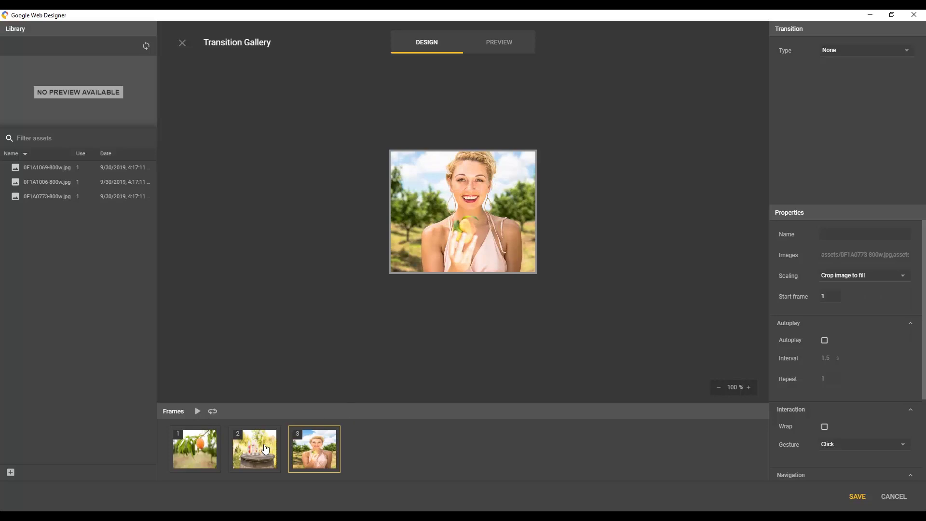
Step: Try a Fade transition, preview it, then switch to Venetian blinds
left_click(906, 51)
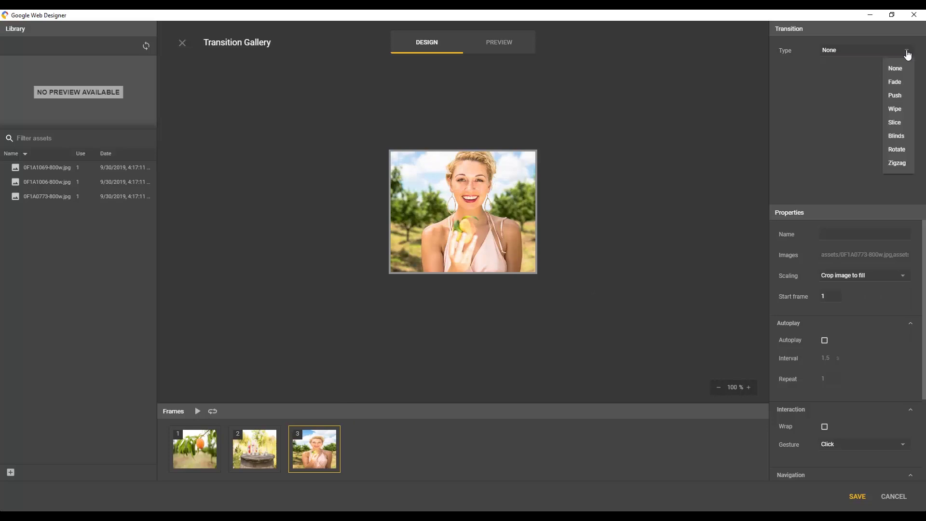
left_click(895, 82)
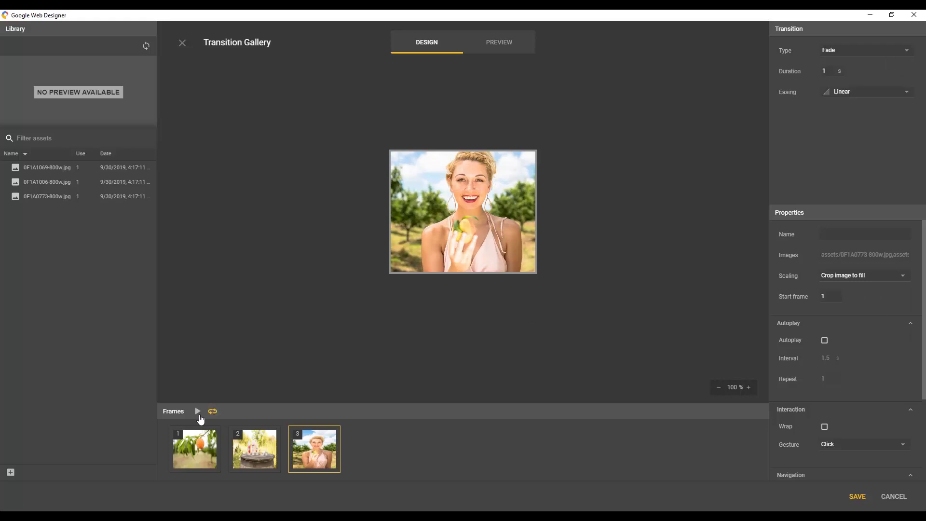
left_click(197, 411)
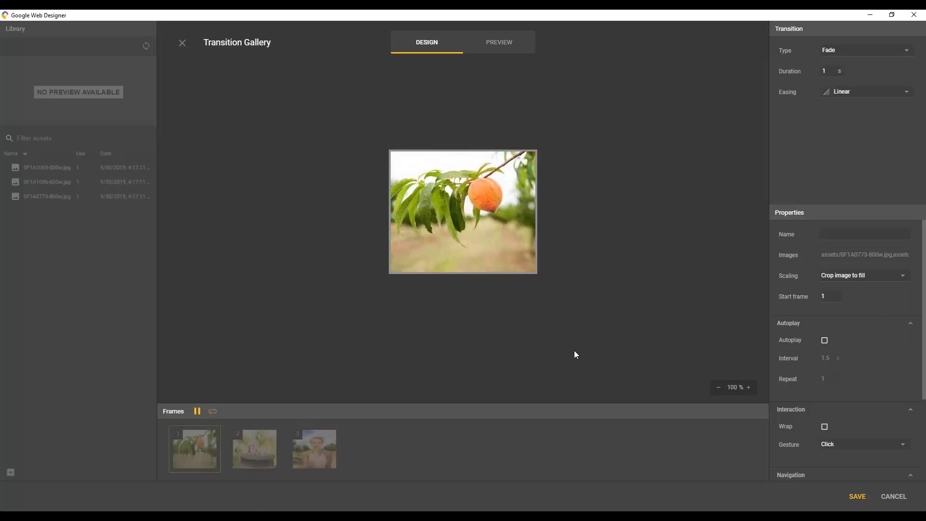
left_click(907, 51)
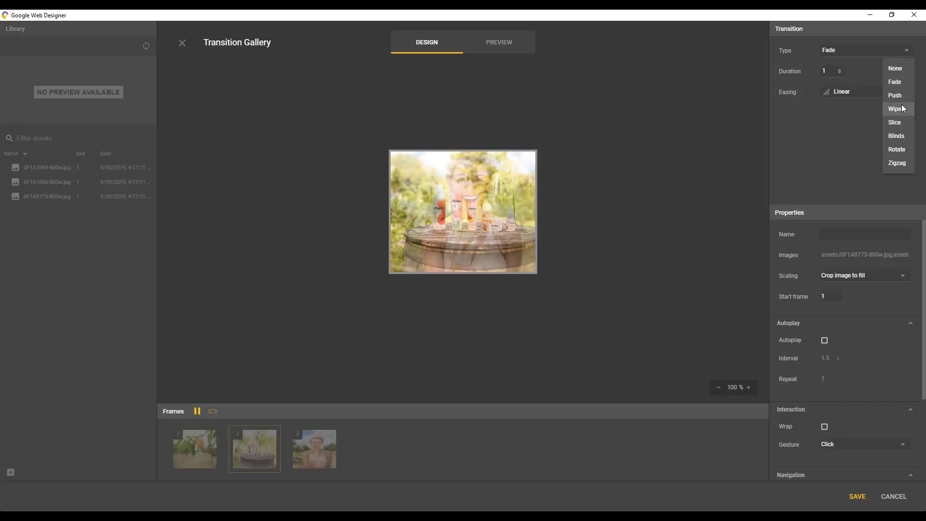
left_click(897, 136)
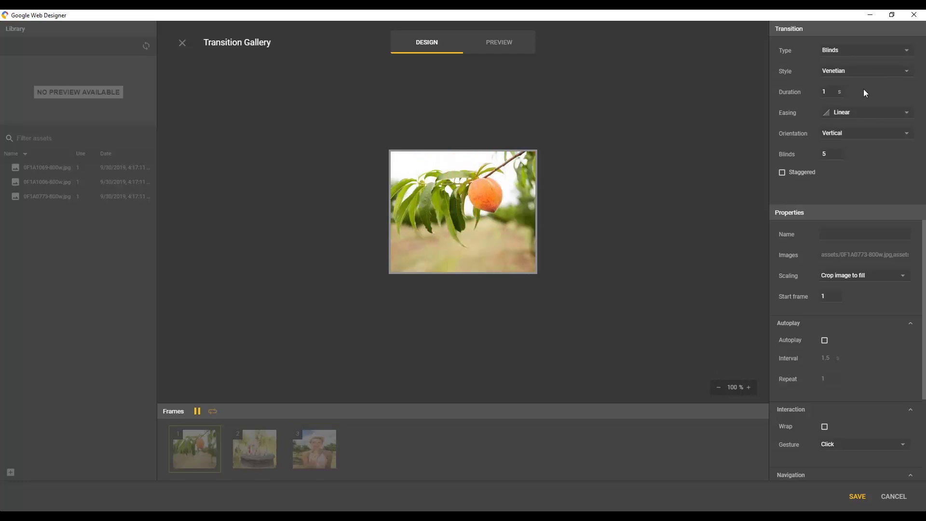
Step: Set the transition duration to 0.5 s with linear easing
double_click(826, 91)
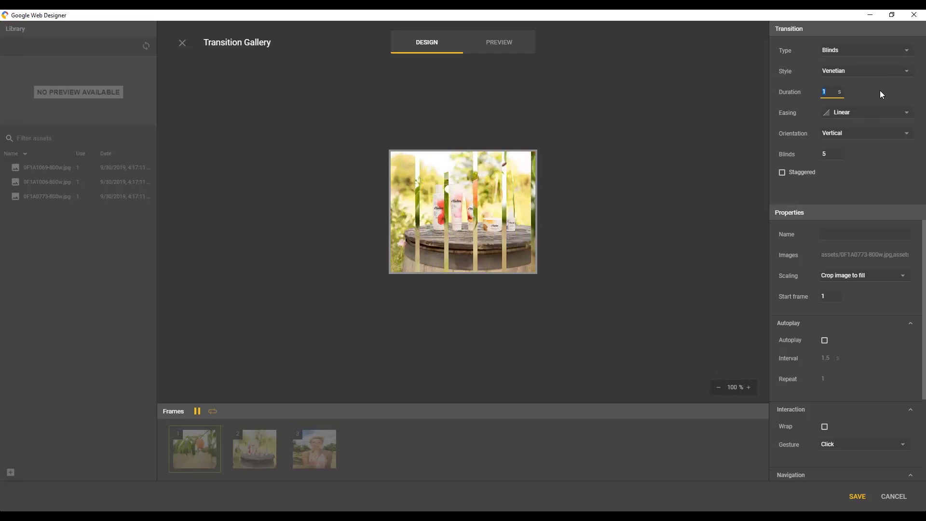
type("0.5")
key("Return")
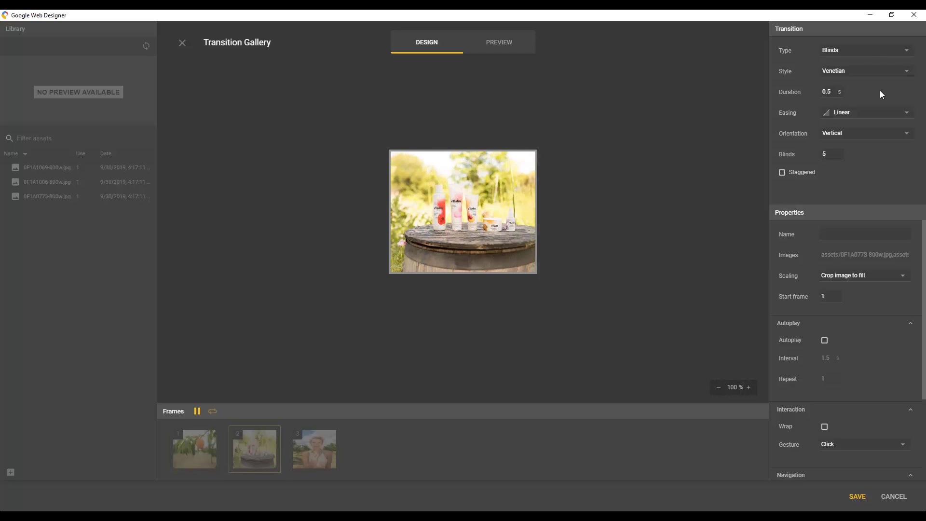
left_click(891, 112)
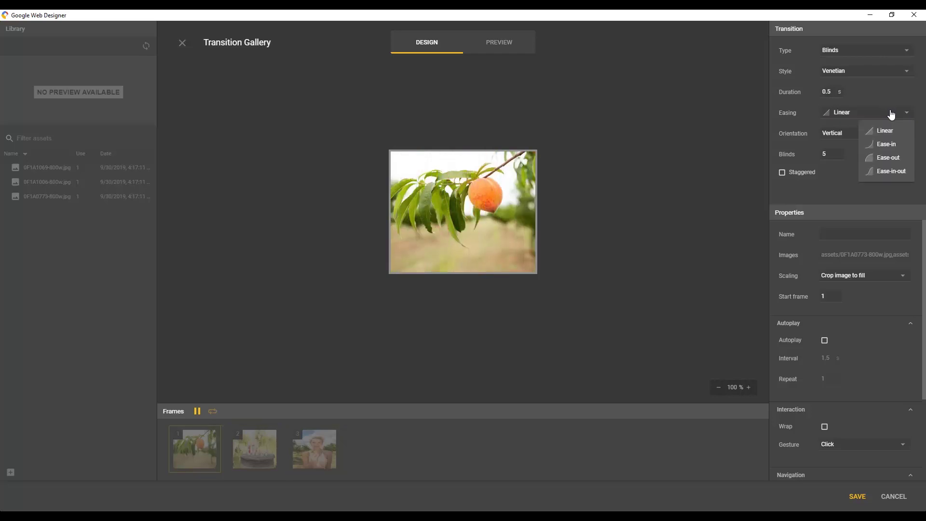
left_click(892, 114)
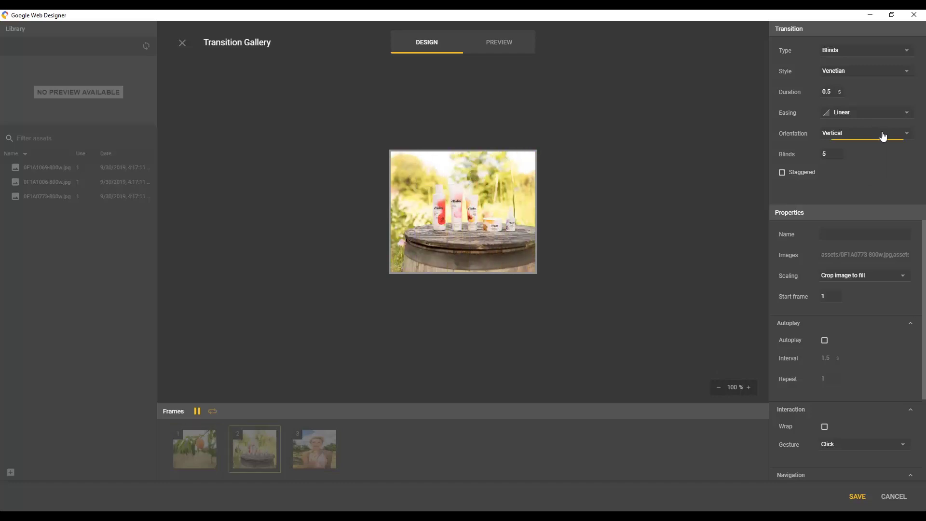
Step: Make the blinds horizontal, 10 in number and staggered
left_click(886, 133)
left_click(893, 151)
left_click(836, 154)
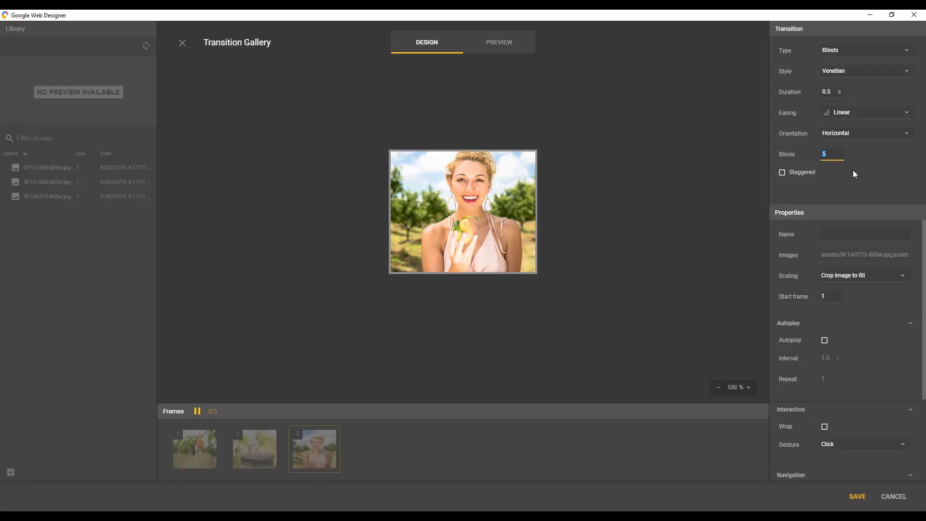
type("10")
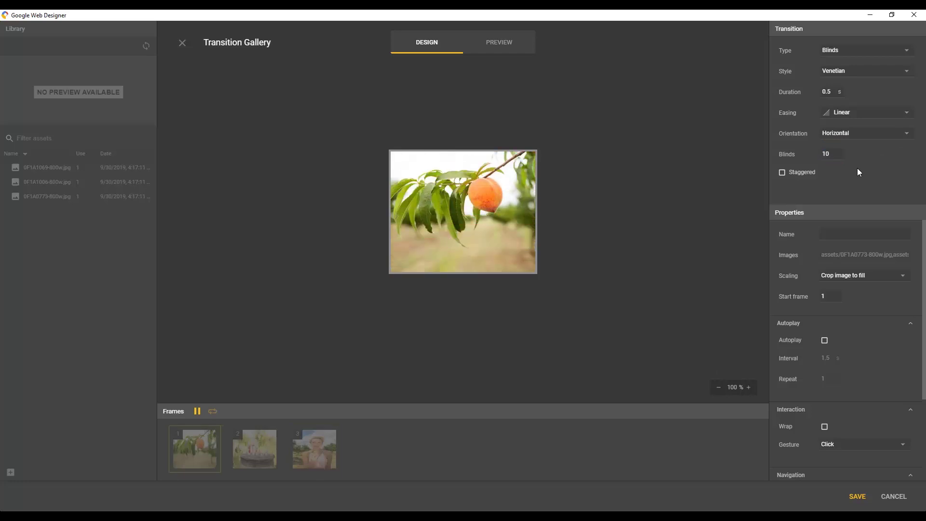
left_click(783, 172)
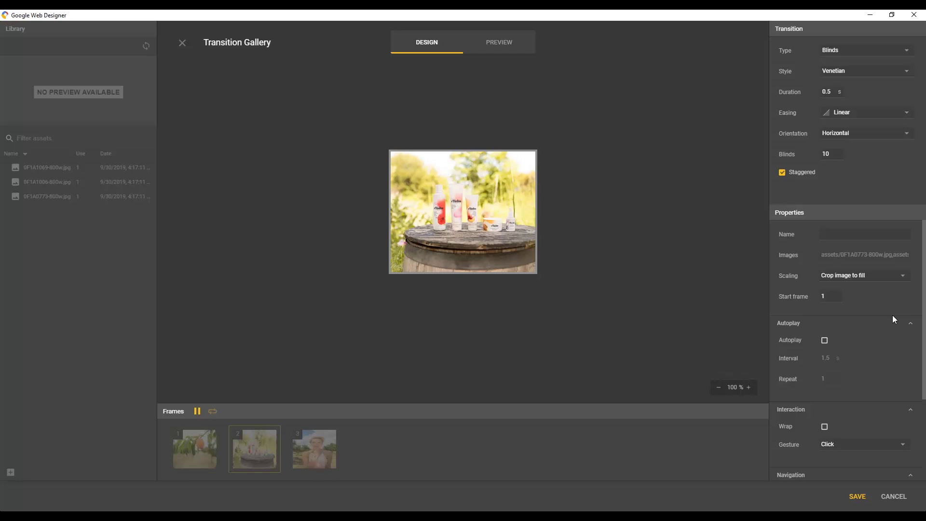
Step: Keep crop-to-fill scaling, enable autoplay at 1.5 s interval with repeat 0 for infinite looping
left_click(845, 235)
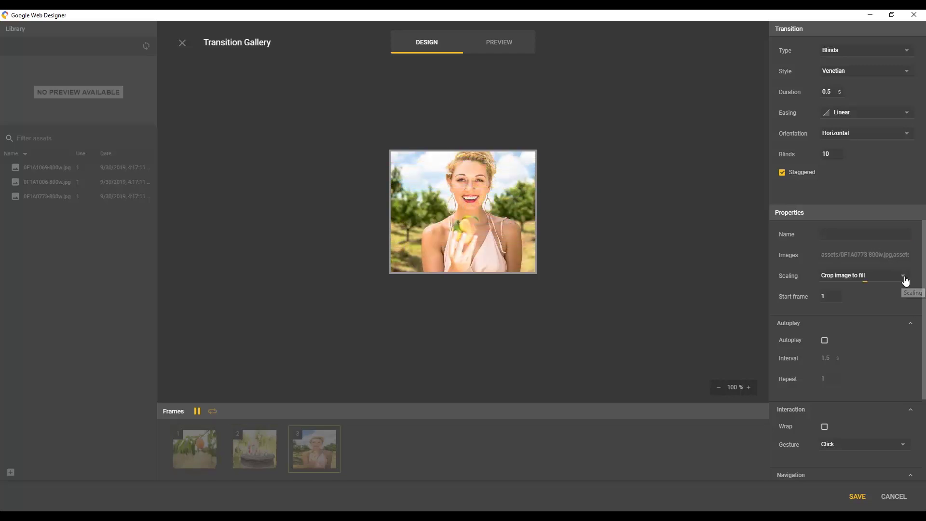
left_click(904, 277)
left_click(871, 381)
left_click(824, 340)
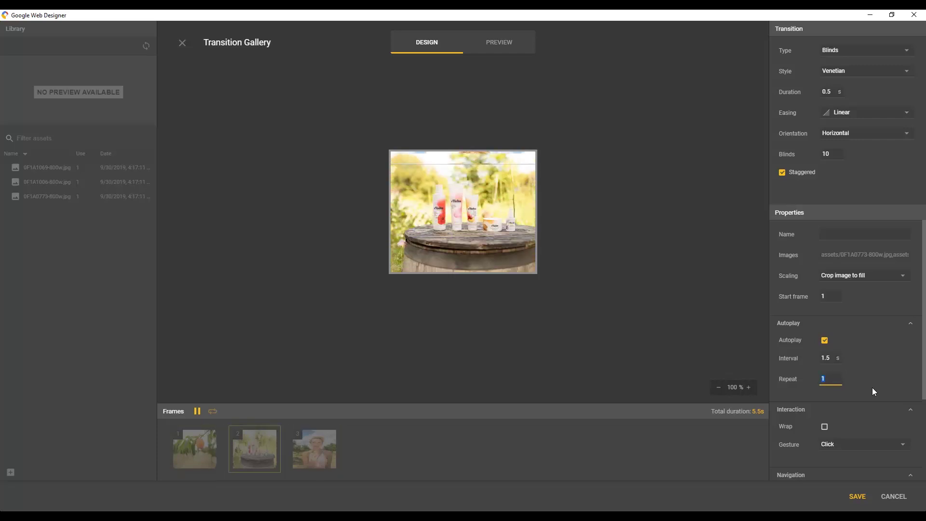
type("0")
key("Return")
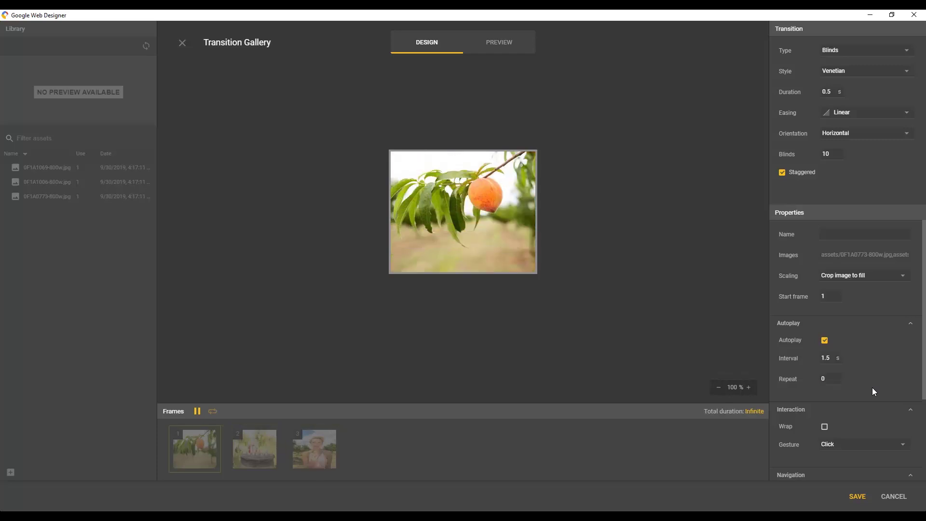
Step: Enable Wrap and change the transition type to Push
left_click(825, 427)
left_click(884, 446)
left_click(895, 476)
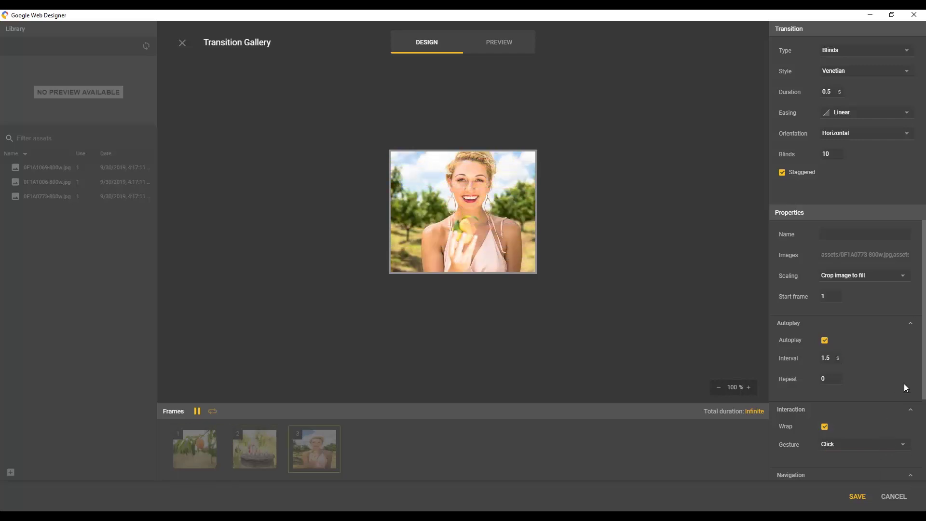
left_click_drag(923, 378, 919, 471)
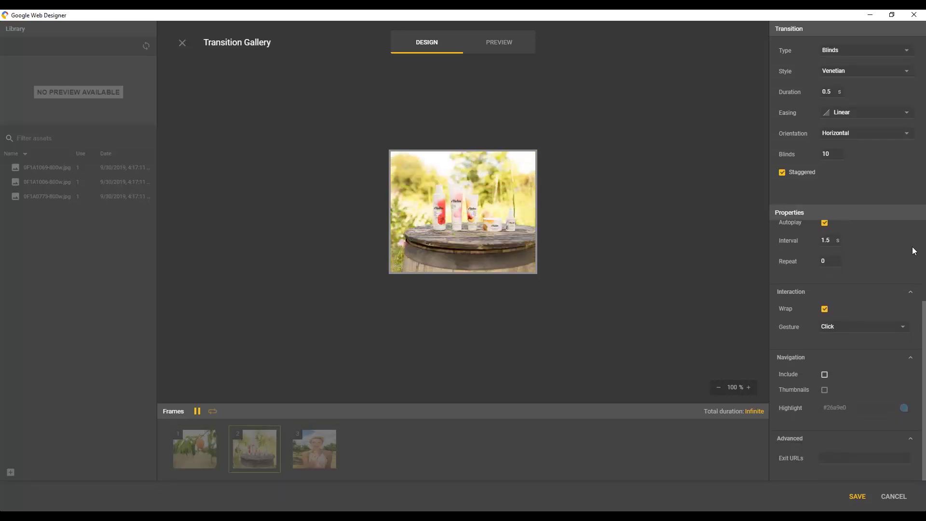
left_click(905, 53)
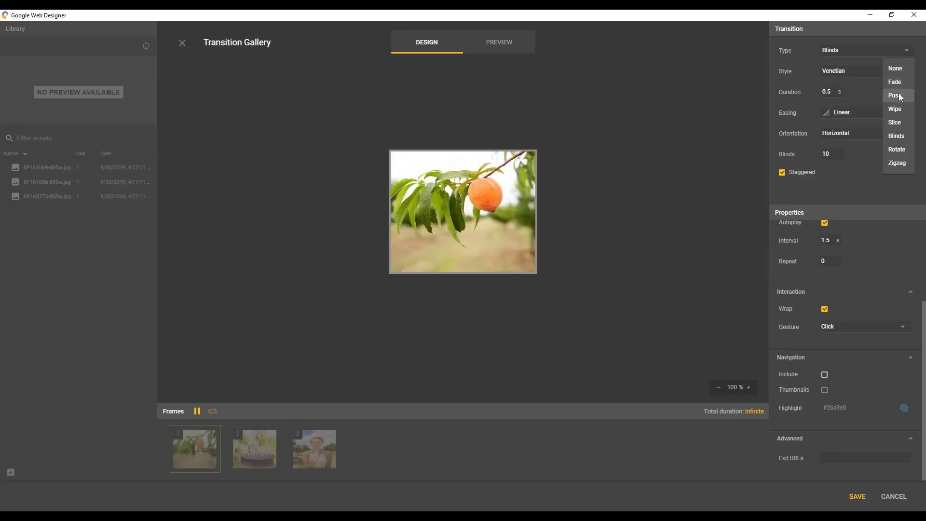
left_click(898, 93)
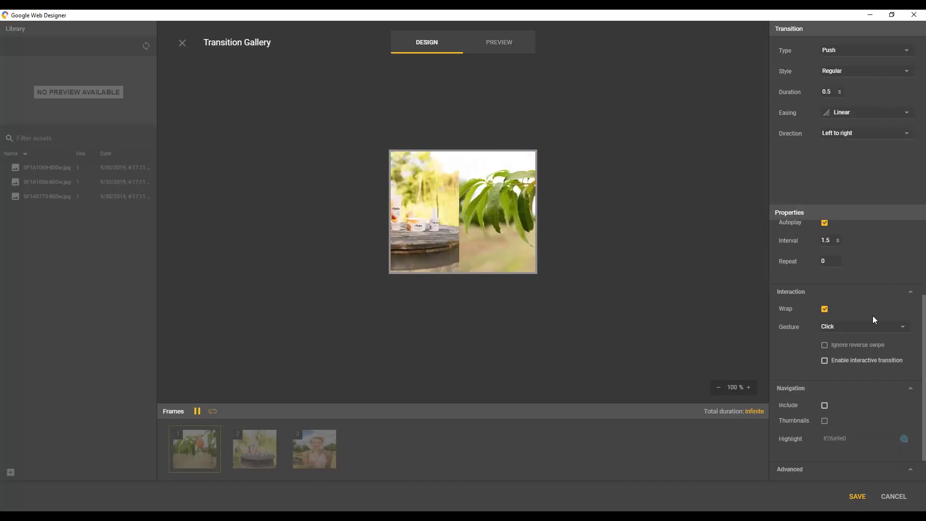
Step: Set gesture to Swipe, ignore reverse swipes and enable interactive transition
left_click(901, 327)
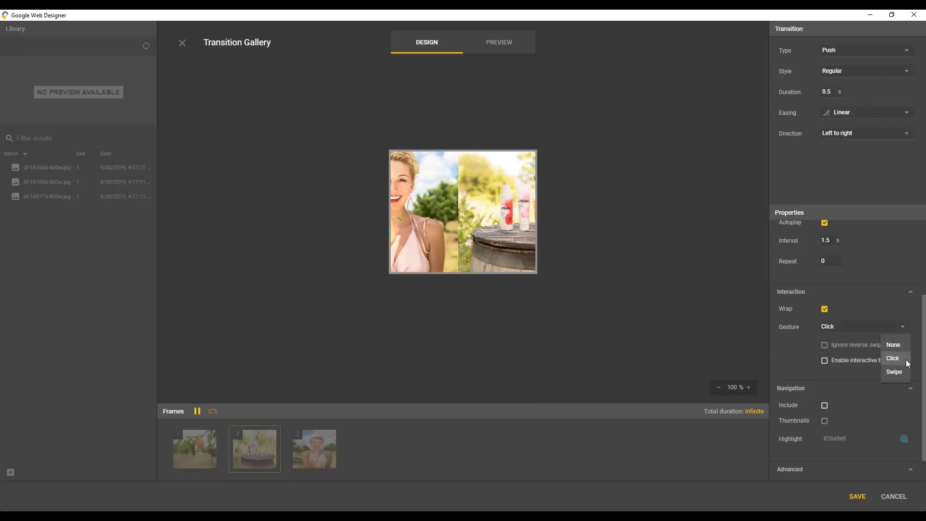
left_click(894, 373)
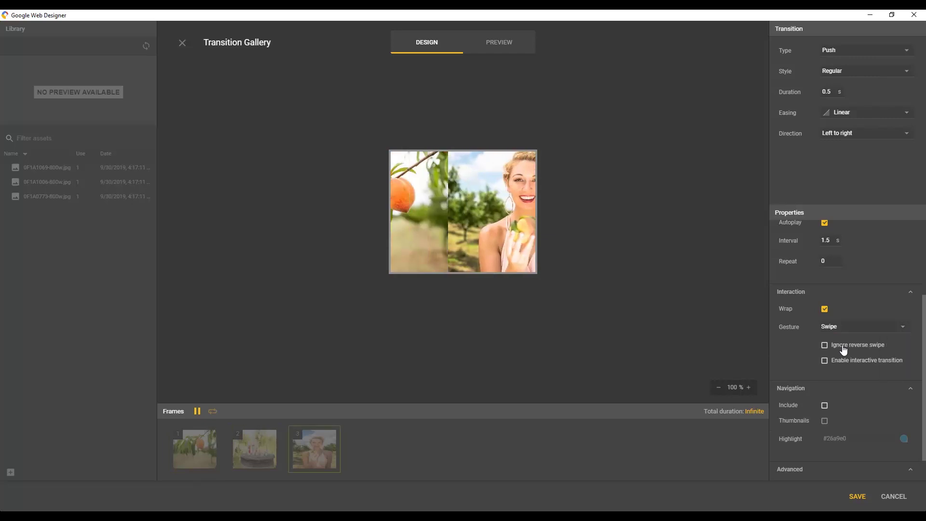
left_click(825, 345)
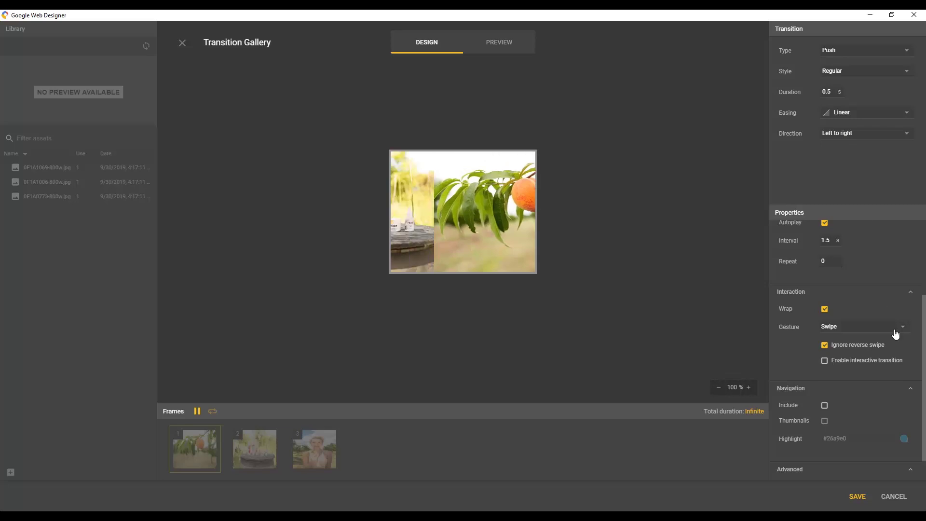
left_click(877, 362)
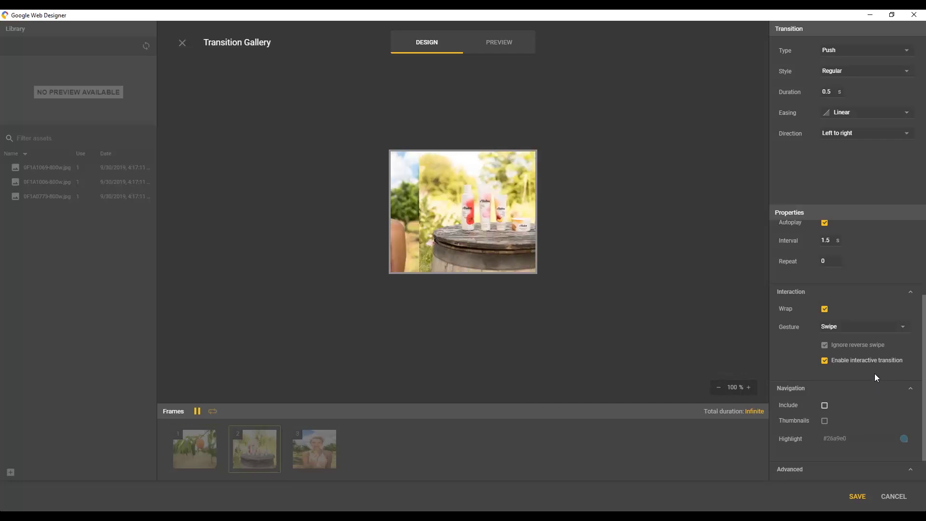
Step: Include navigation dots and check the gallery in Preview before returning to Design
left_click(825, 406)
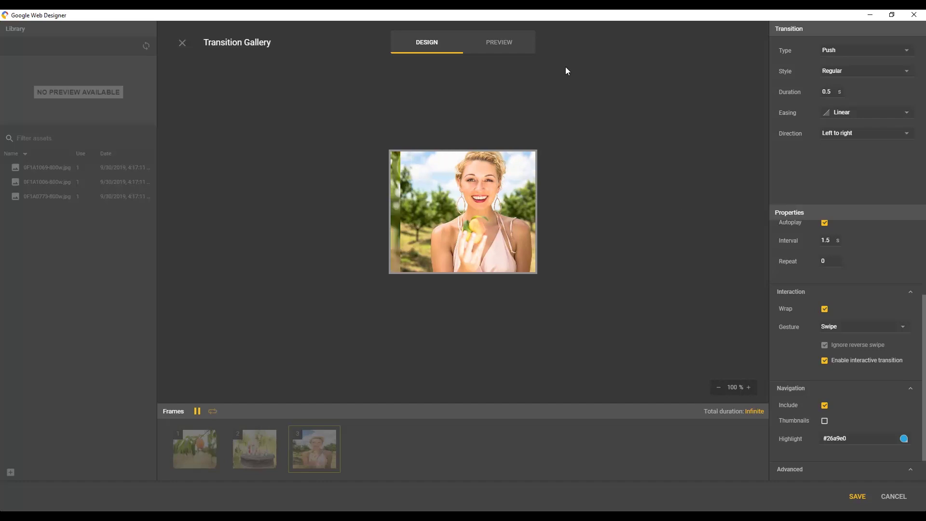
left_click(499, 42)
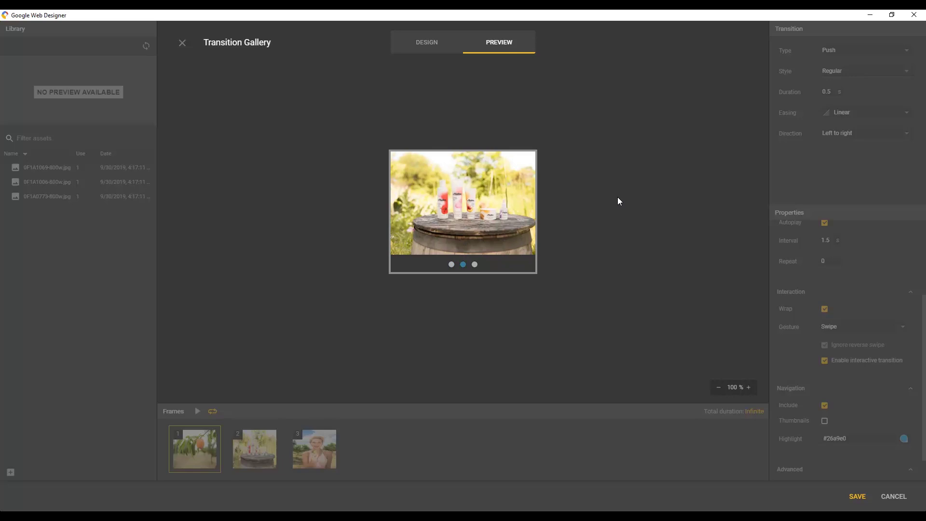
left_click(426, 42)
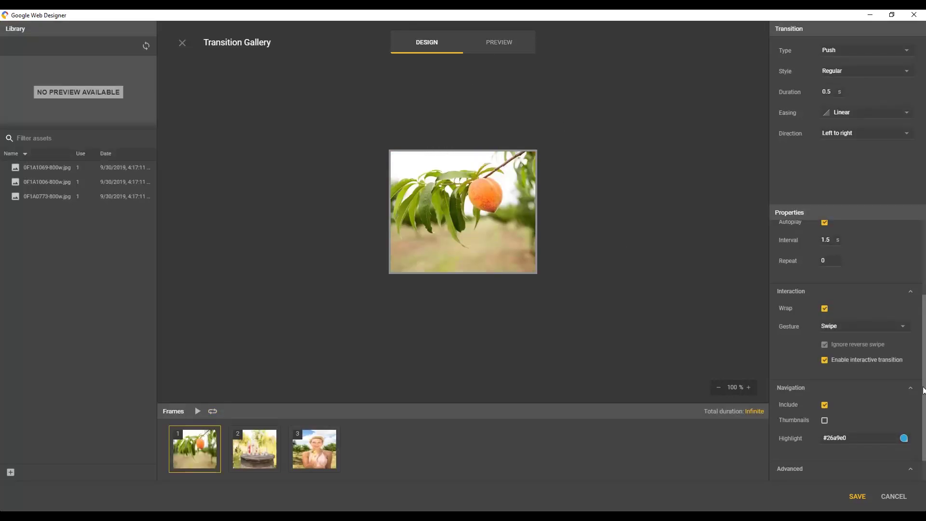
scroll(923, 383, "down", 1)
left_click(841, 457)
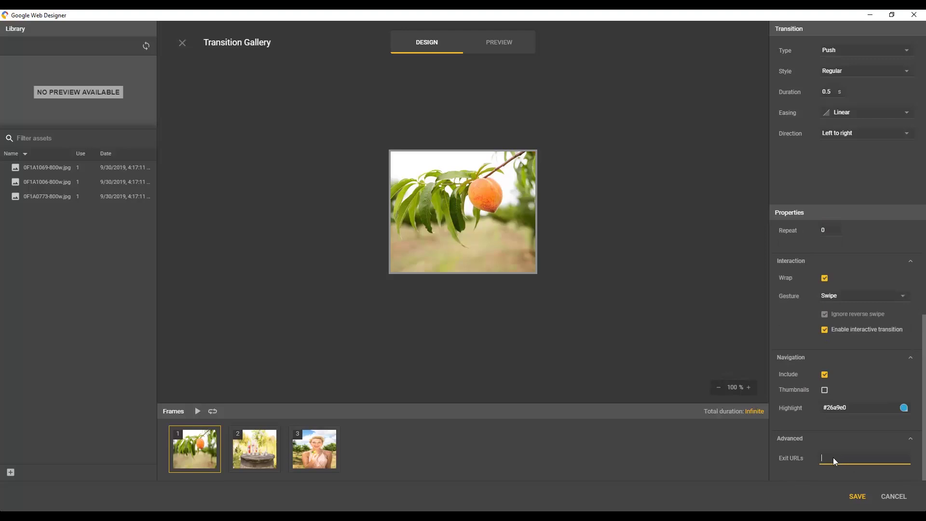
key("ctrl+v")
key("Left")
key("Left")
key("Left")
key("Right")
key("Right")
key("Right")
key("BackSpace")
type("2")
left_click(857, 496)
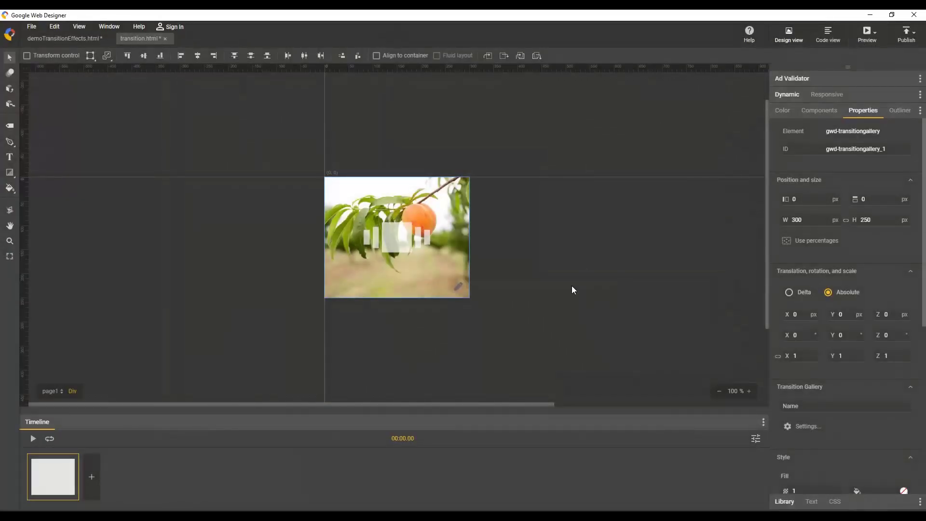
key("ctrl+Return")
left_click(107, 146)
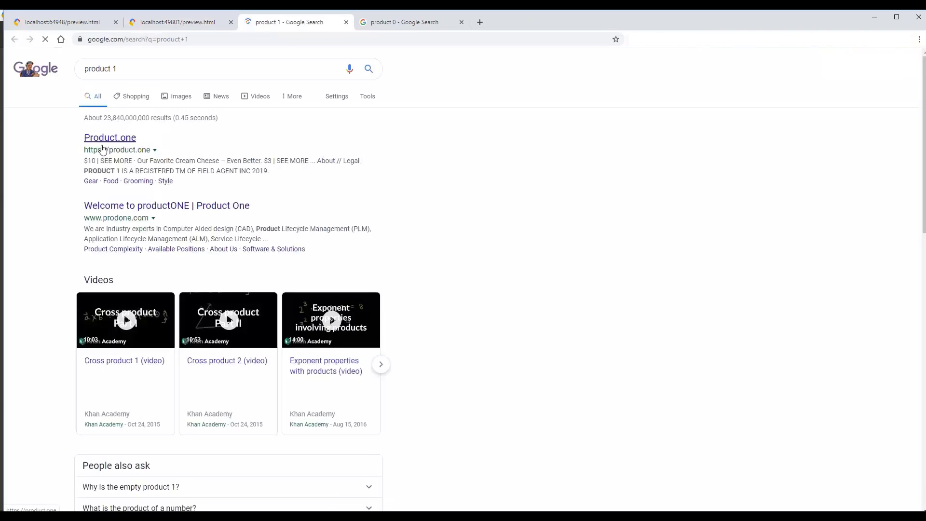
Step: Add an event on the gallery triggered by Autoplay ended
key("alt+Tab")
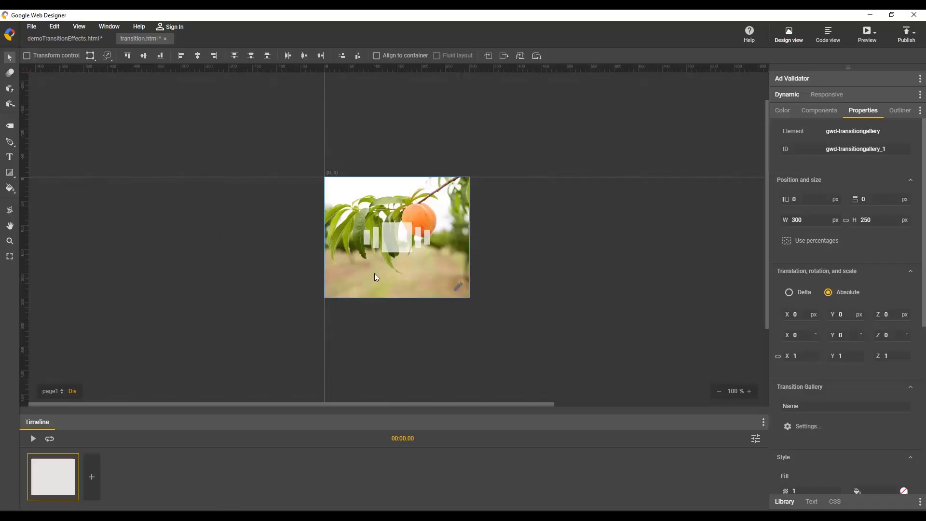
right_click(386, 267)
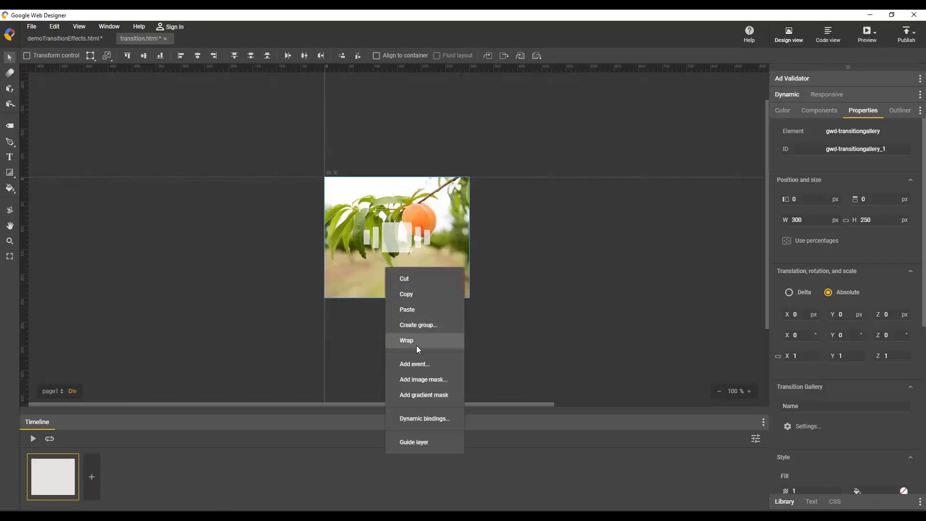
left_click(421, 368)
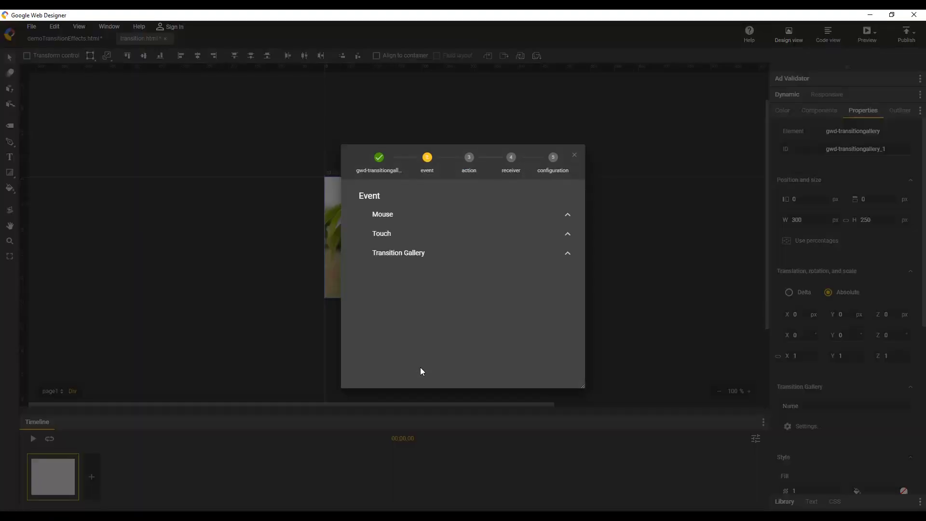
left_click(434, 252)
left_click(423, 271)
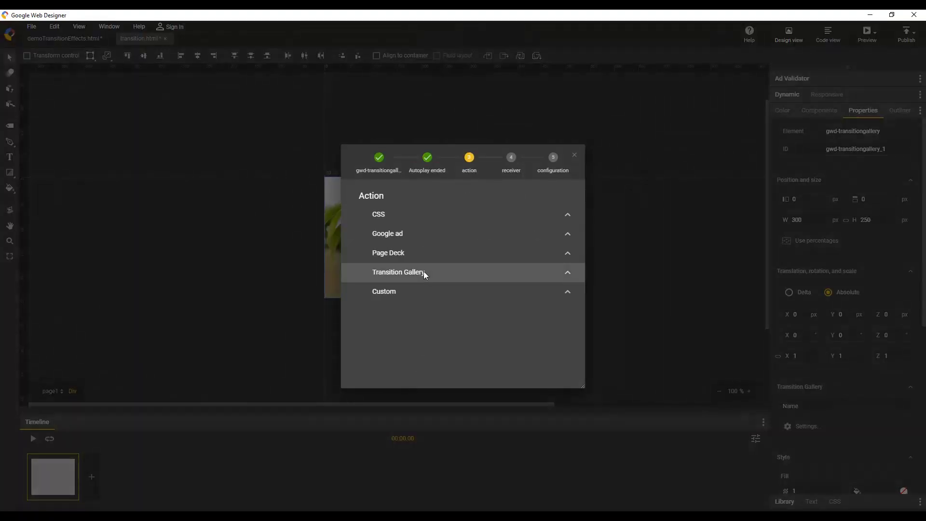
Step: Set the action to Go to frame 1 with Animate on gwd-transitiongallery_1 and confirm
left_click(423, 271)
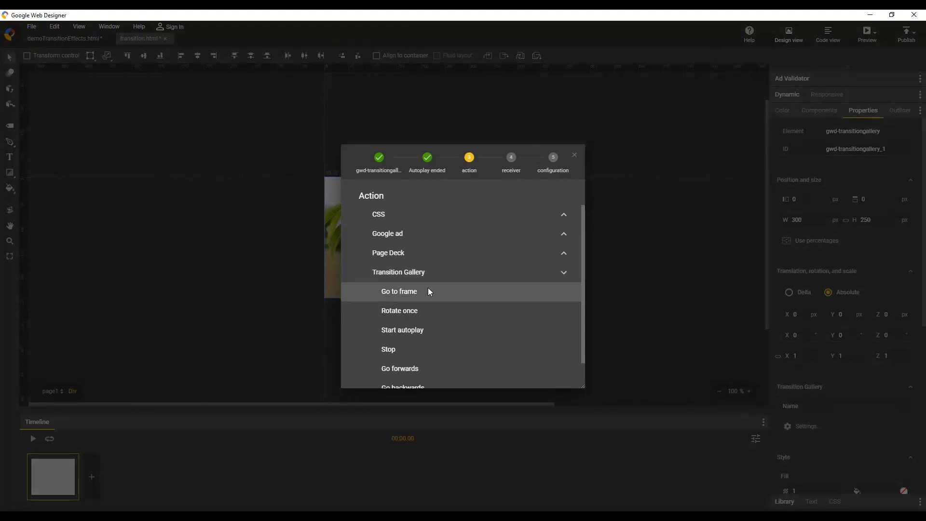
left_click(427, 287)
left_click(429, 215)
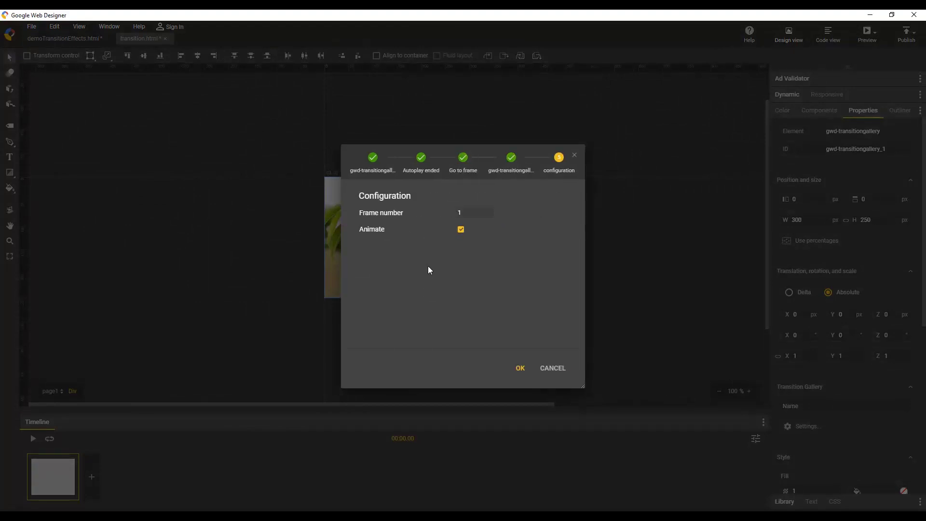
left_click(517, 364)
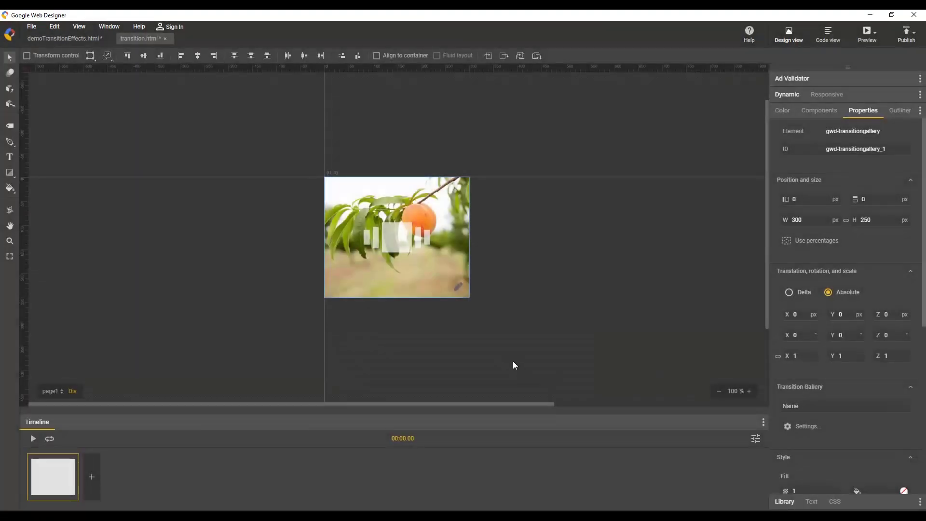
Step: In Dynamic bindings, choose the Retail schema and the gallery's Images attribute
right_click(414, 273)
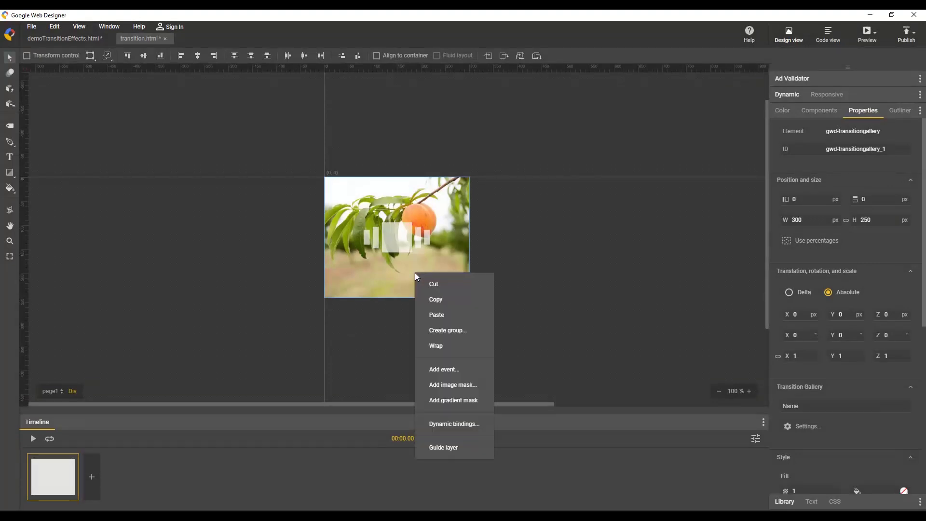
left_click(465, 427)
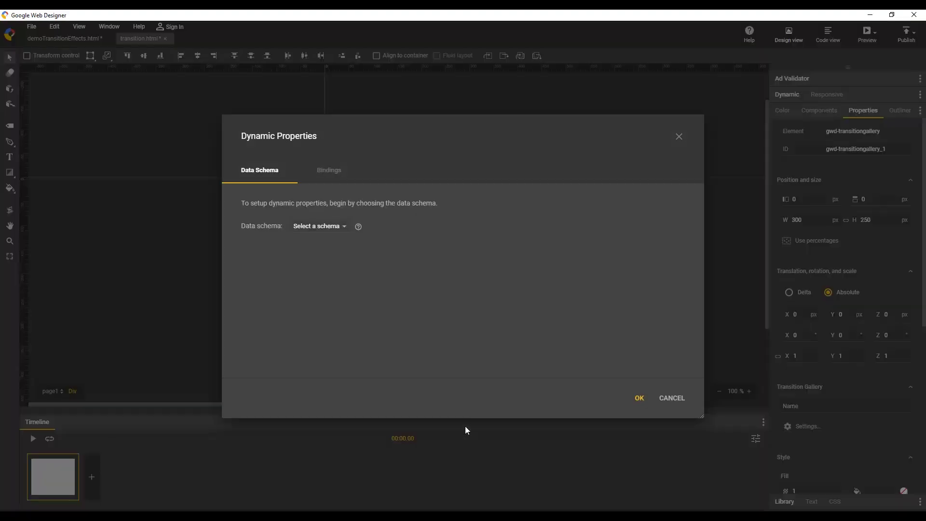
left_click(342, 227)
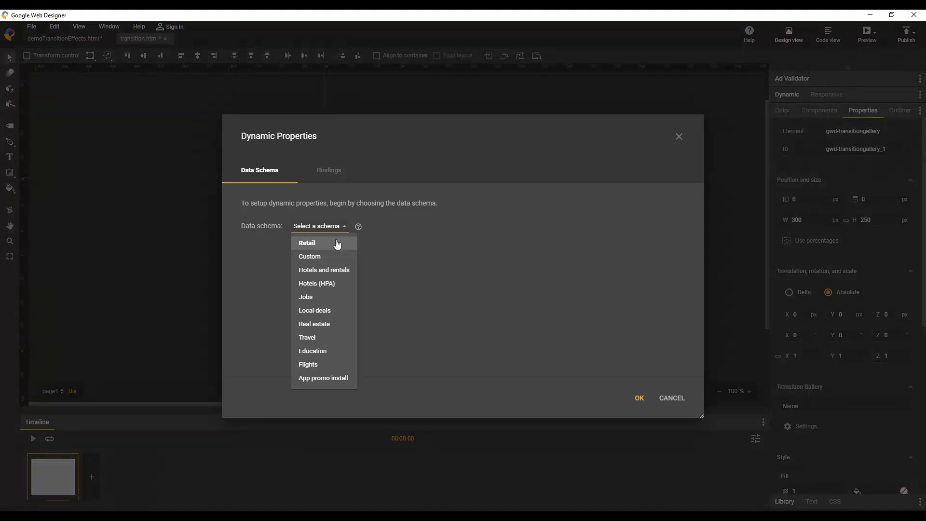
left_click(335, 245)
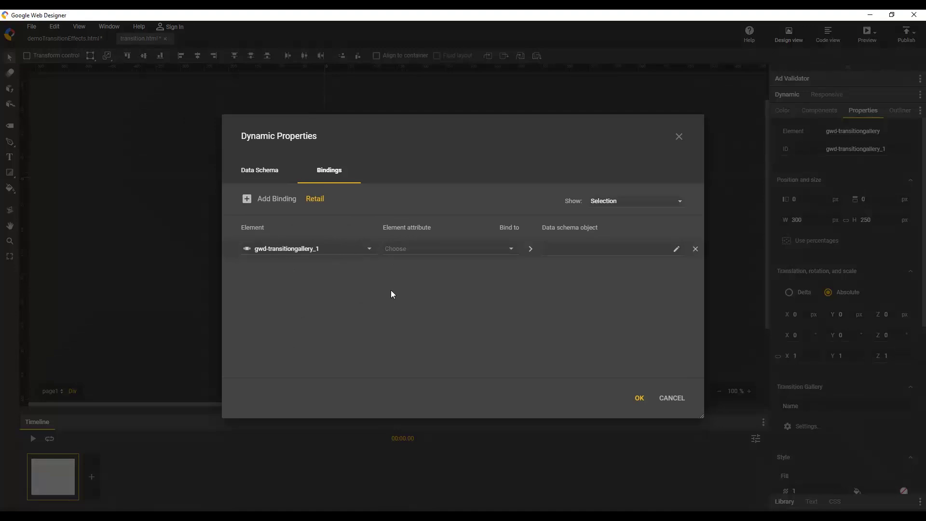
left_click(406, 249)
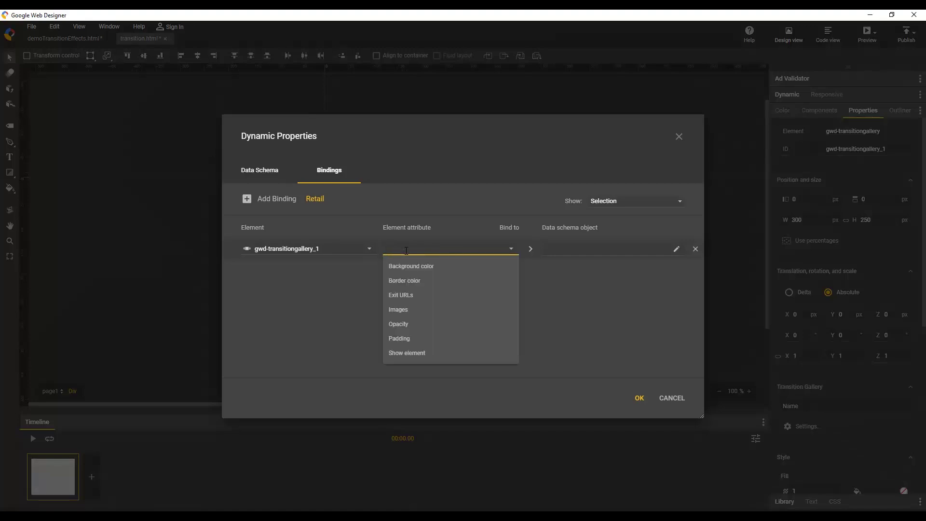
left_click(422, 309)
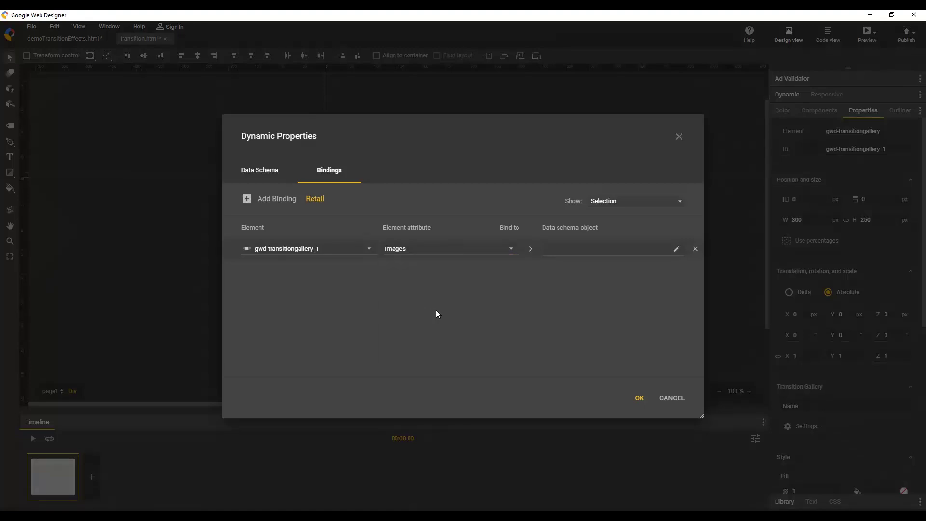
Step: Bind Images to the Retail data with the Pluck and join: Image URL filter and confirm
left_click(594, 249)
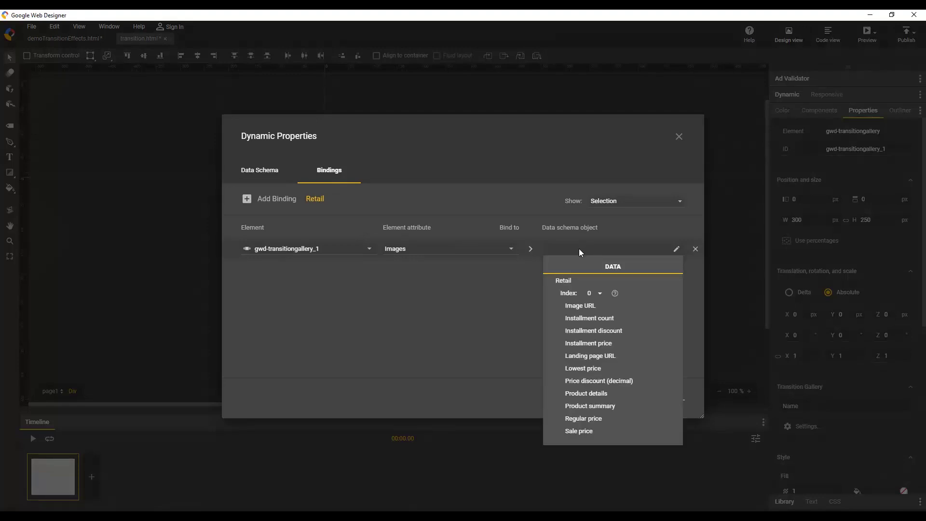
left_click(564, 282)
left_click(652, 268)
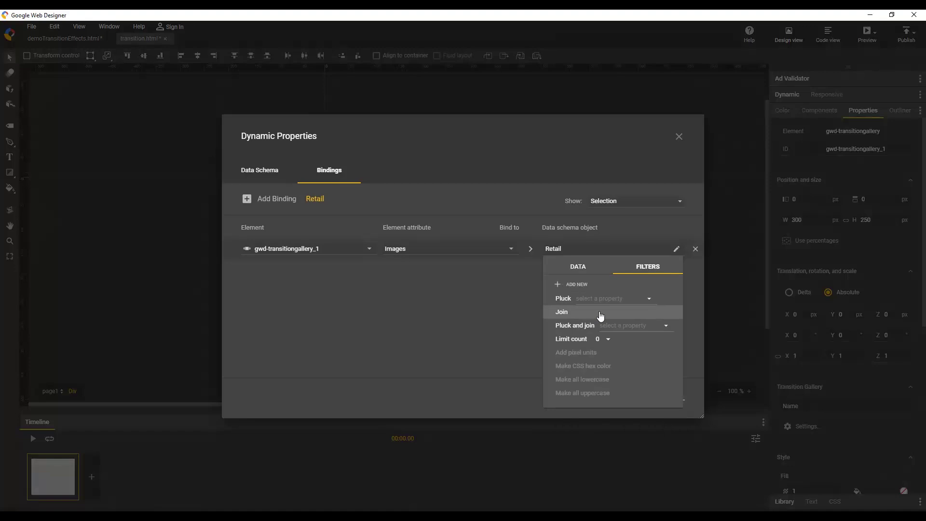
left_click(667, 326)
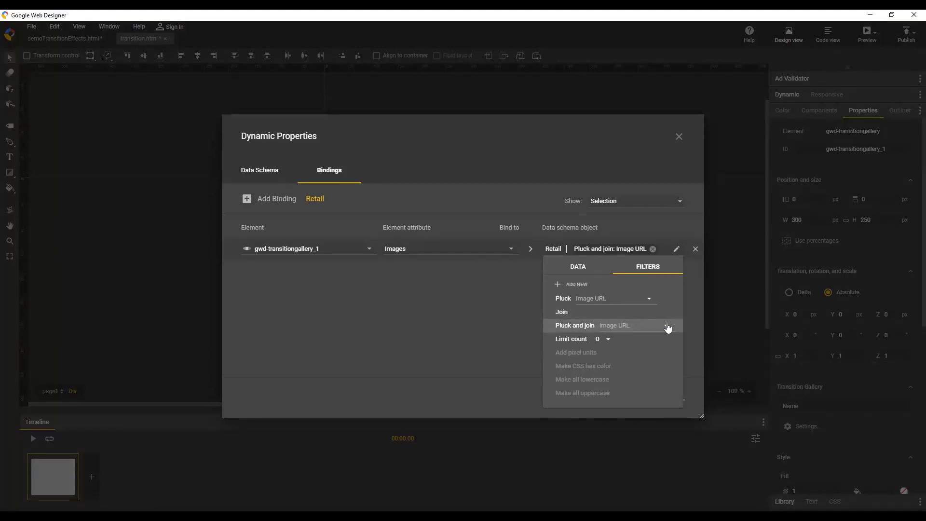
left_click(467, 329)
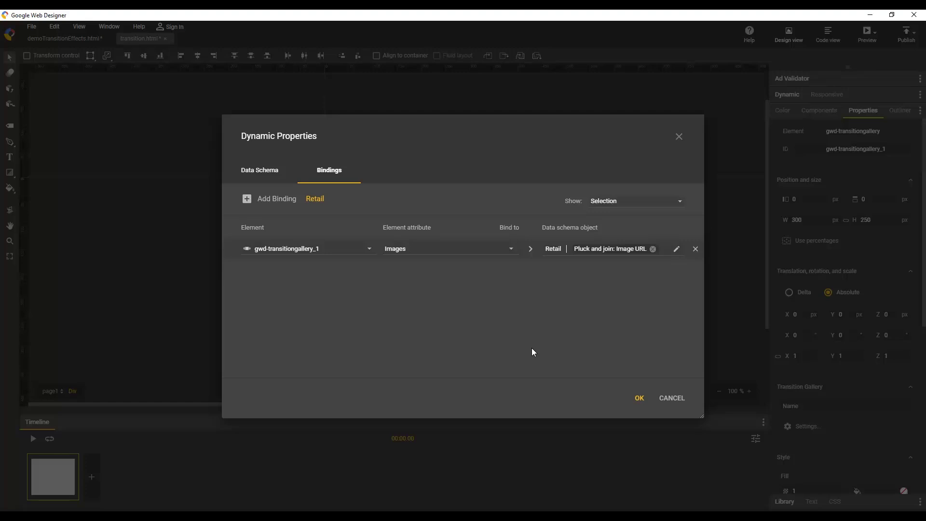
left_click(642, 398)
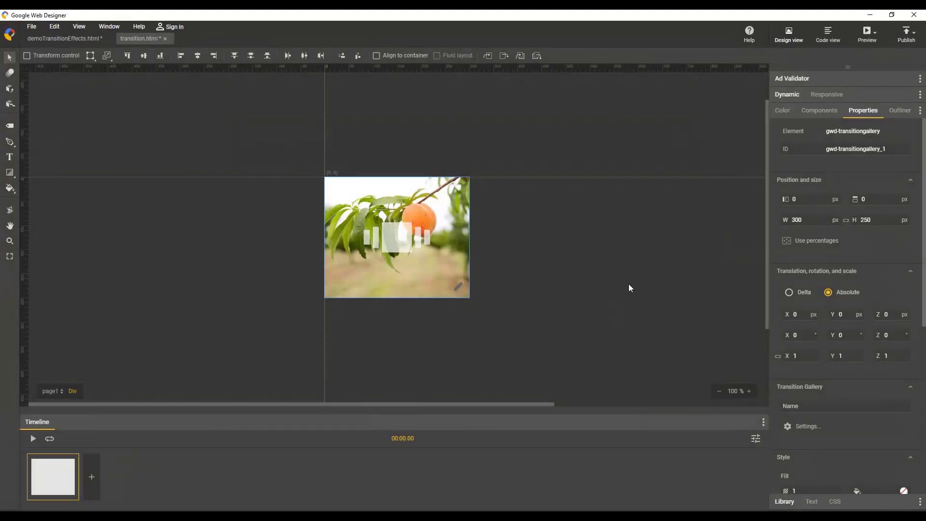
Step: Load the five_product_feed sample data set in the Dynamic panel
left_click(787, 95)
left_click(856, 116)
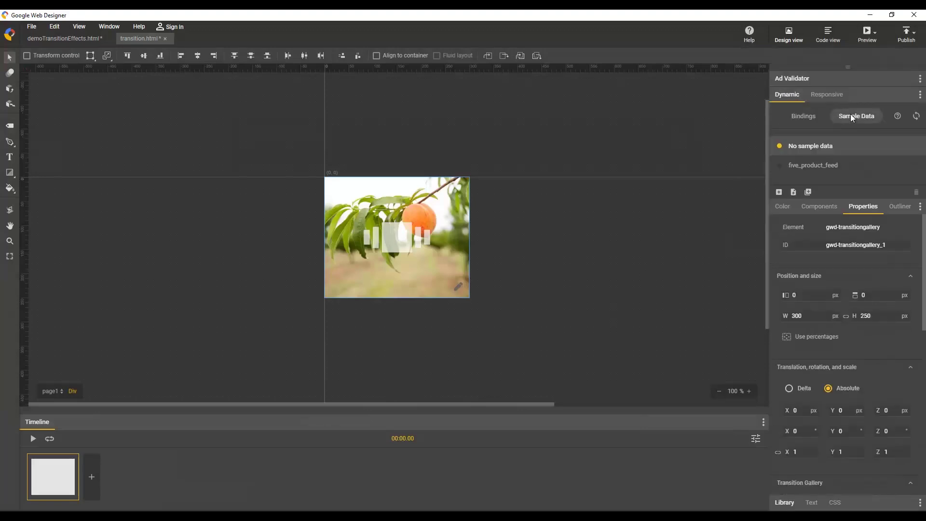
left_click(827, 165)
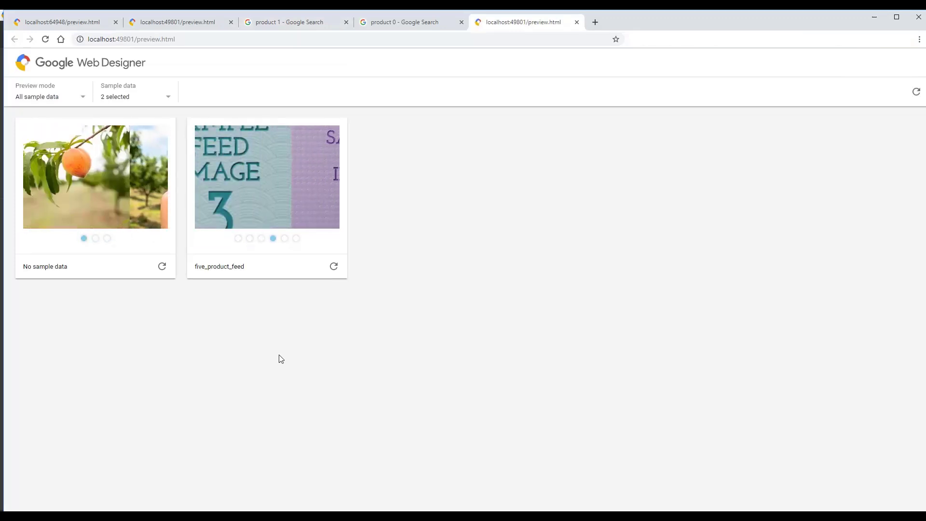
Step: Return from the Chrome preview and switch the gallery's position and size to percentages
left_click(200, 510)
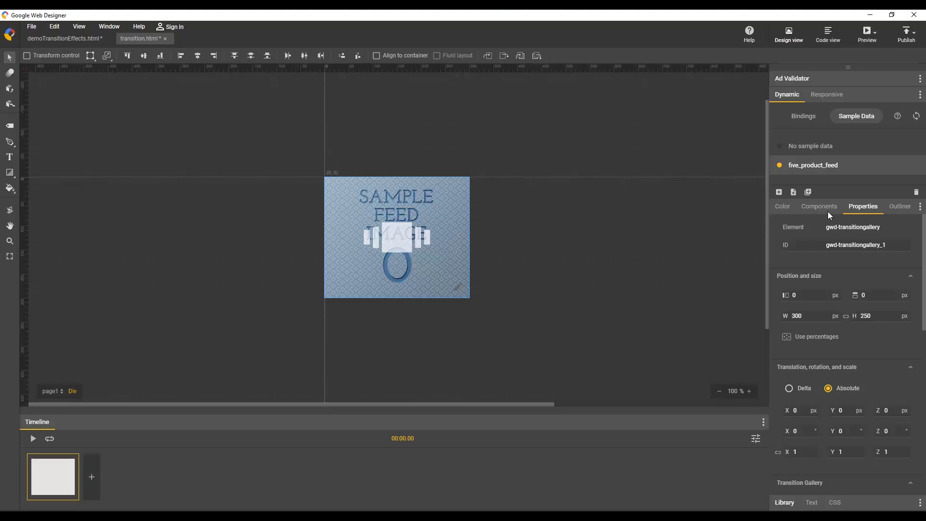
left_click(822, 337)
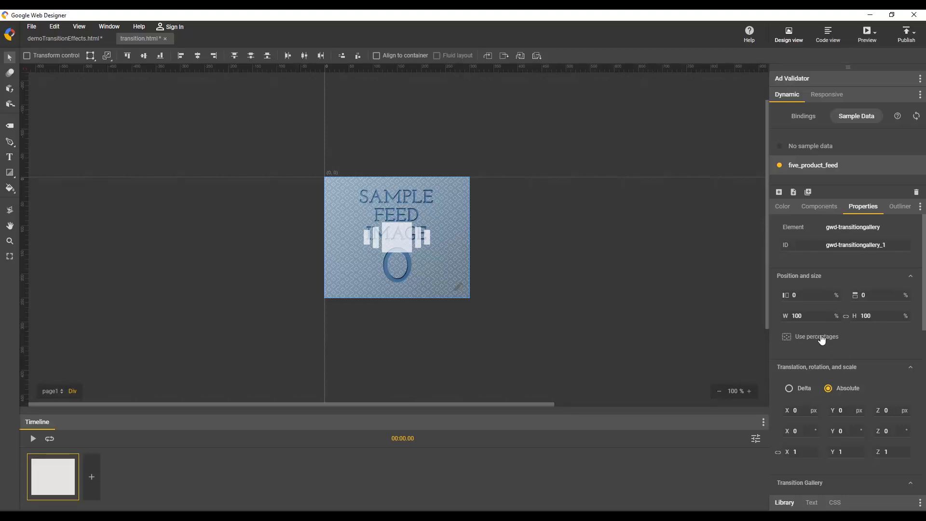